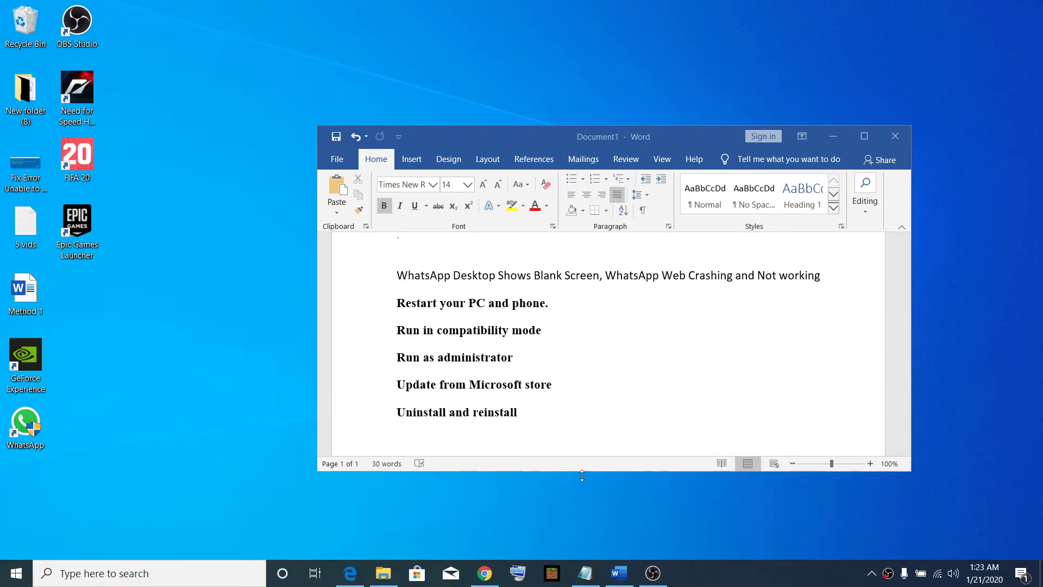
# - Select the 'Restart your PC and phone.' line in the Word fix list
pyautogui.hotkey('alt', 'Tab')
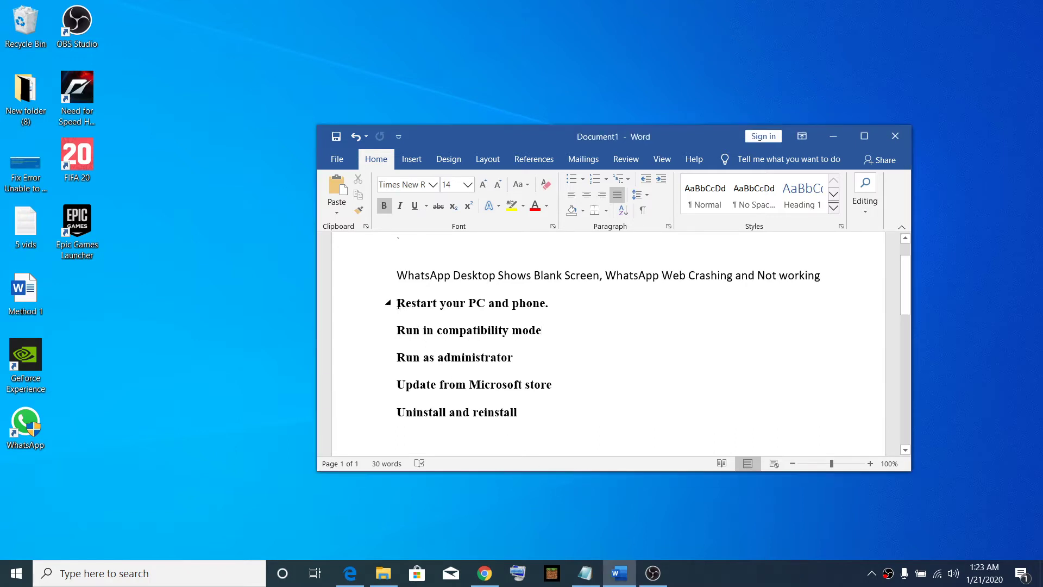
pyautogui.moveTo(397, 305); pyautogui.dragTo(554, 303)
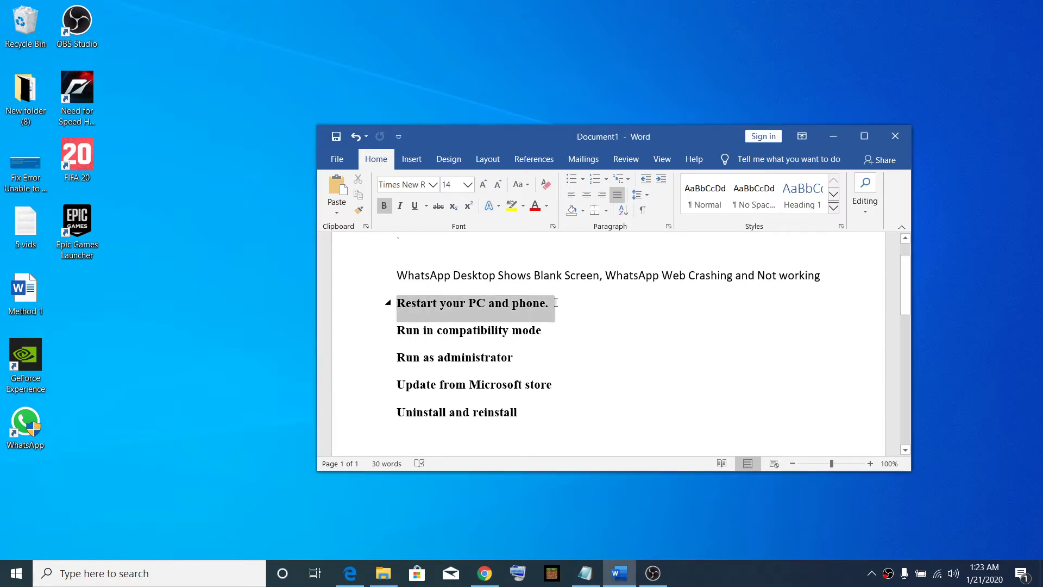
pyautogui.click(29, 581)
pyautogui.click(21, 543)
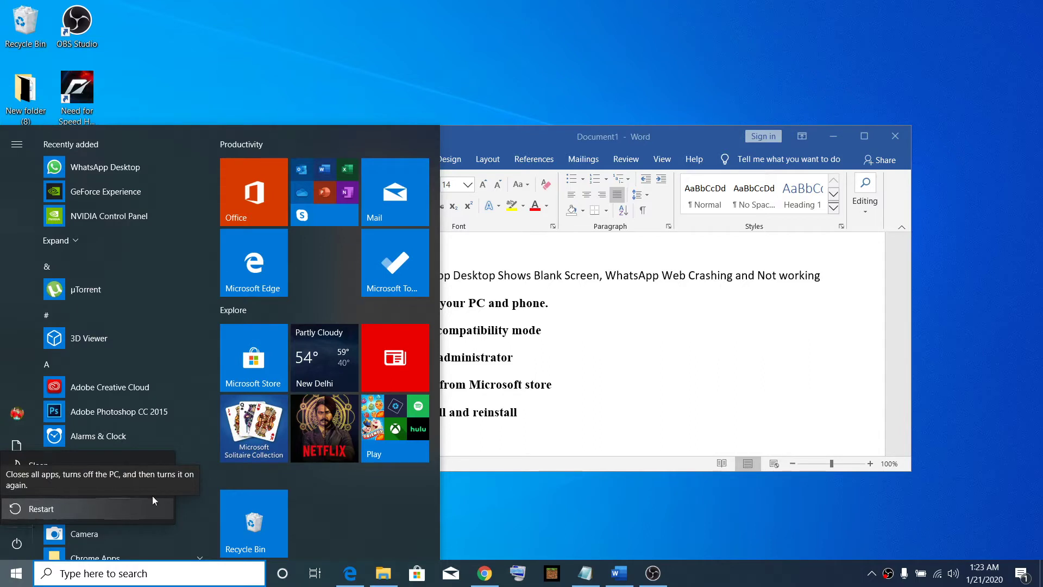
pyautogui.click(553, 308)
pyautogui.click(433, 337)
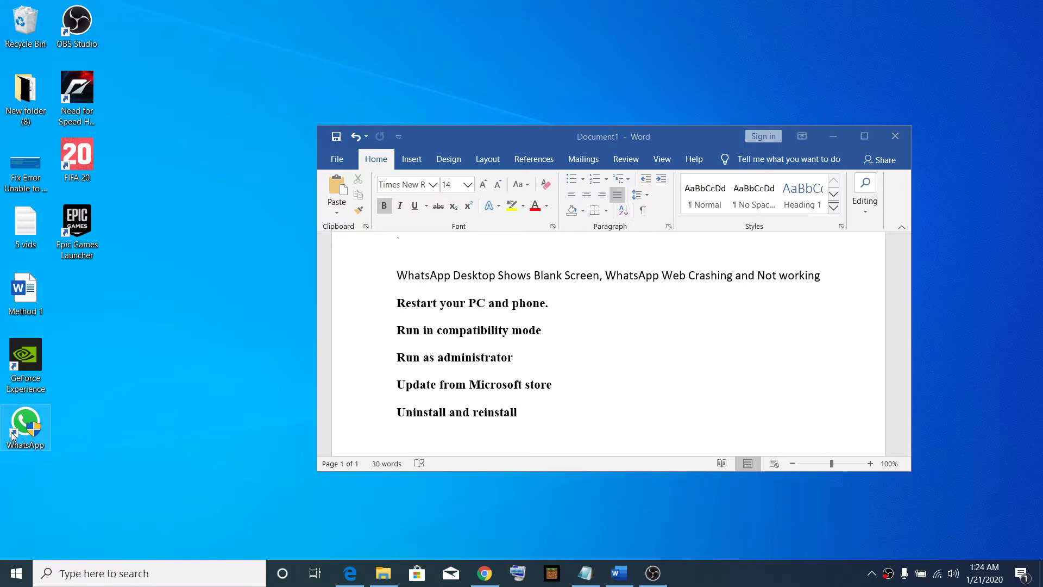
# - Set the WhatsApp shortcut's compatibility mode to Windows Vista (Service Pack 2) and apply it
pyautogui.rightClick(28, 433)
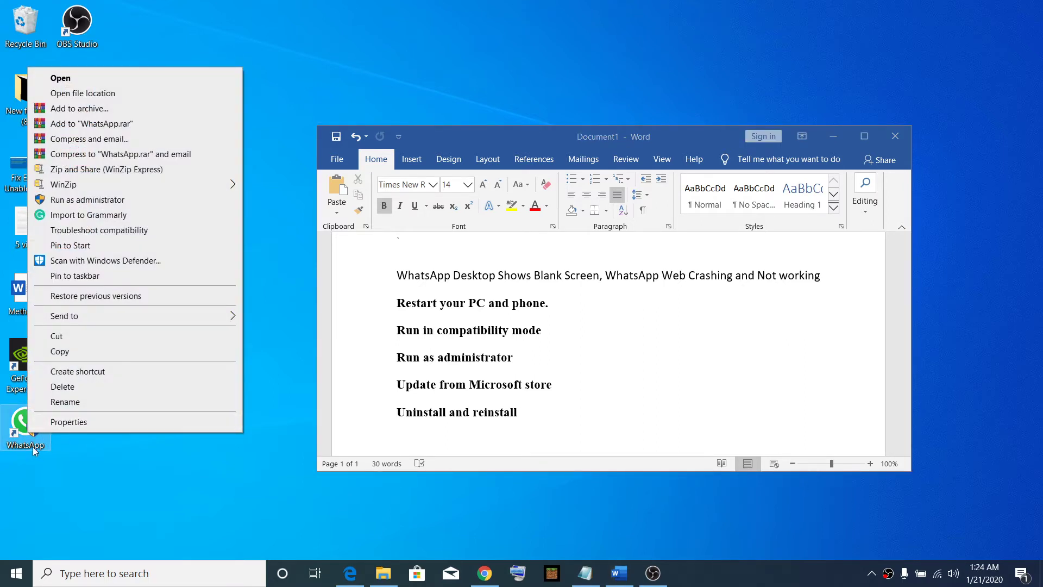
pyautogui.click(66, 422)
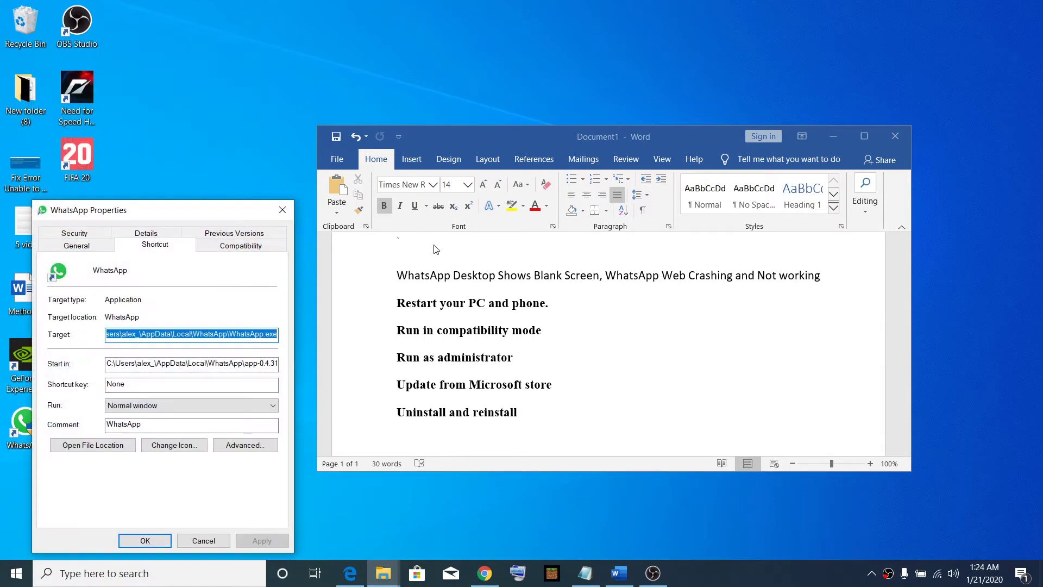
pyautogui.moveTo(195, 217); pyautogui.dragTo(425, 99)
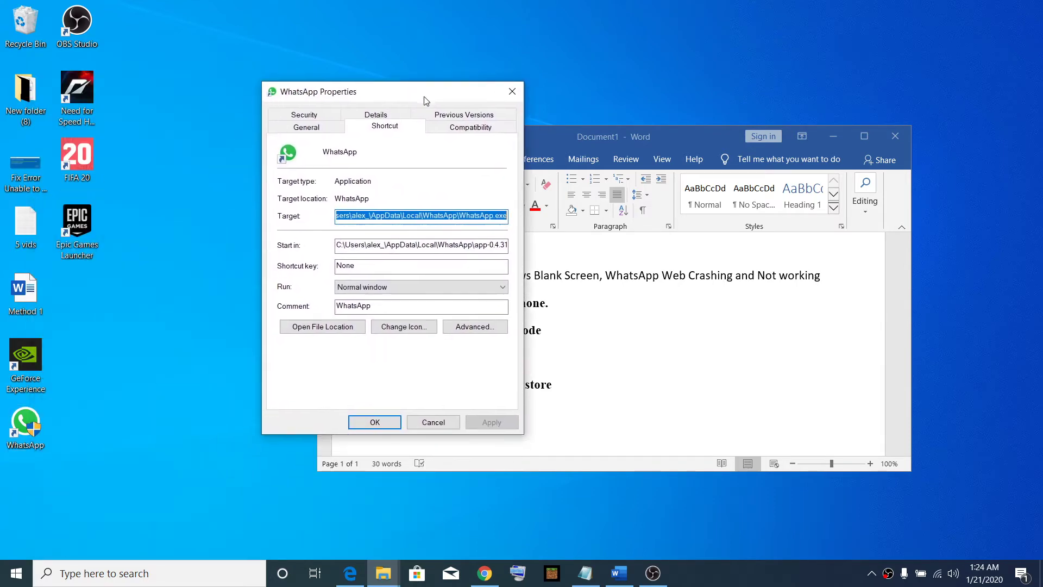
pyautogui.click(470, 128)
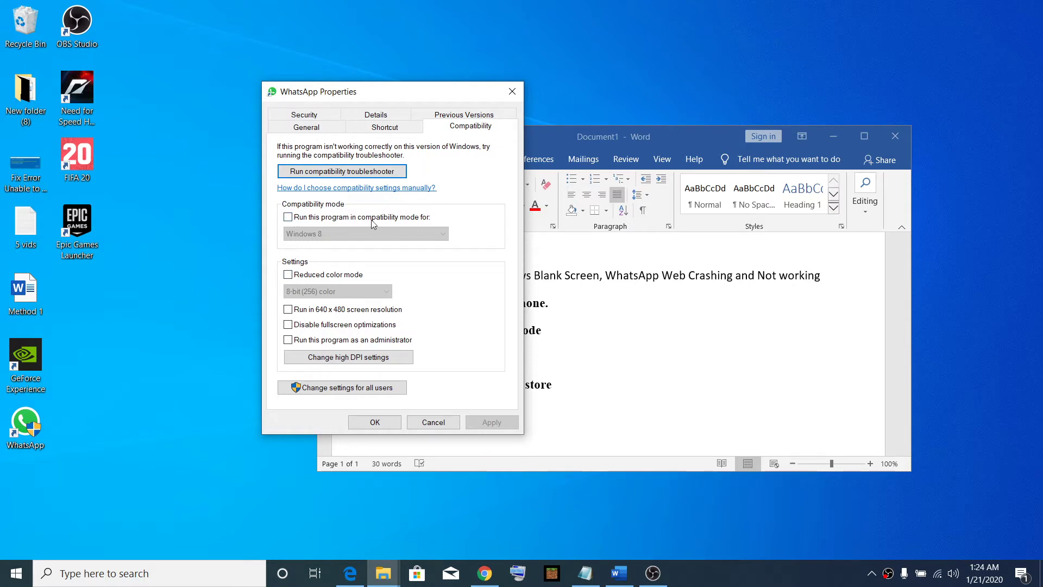
pyautogui.click(288, 218)
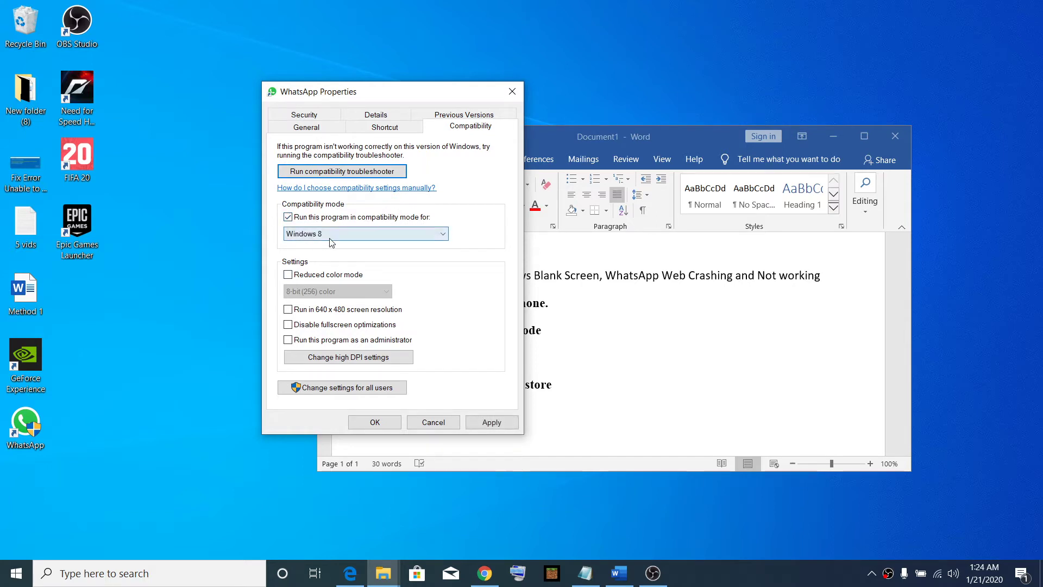
pyautogui.click(330, 238)
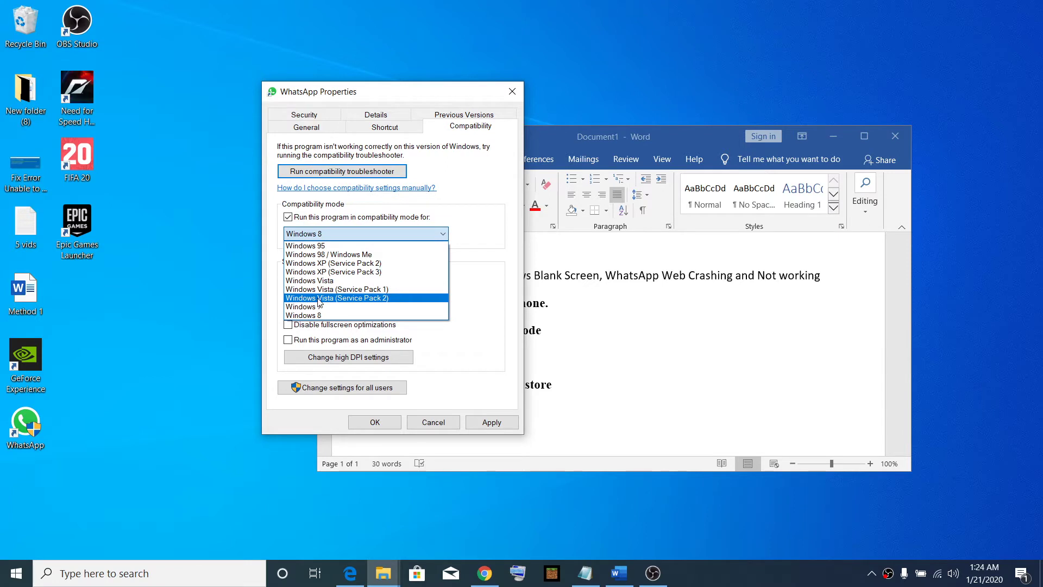
pyautogui.click(379, 300)
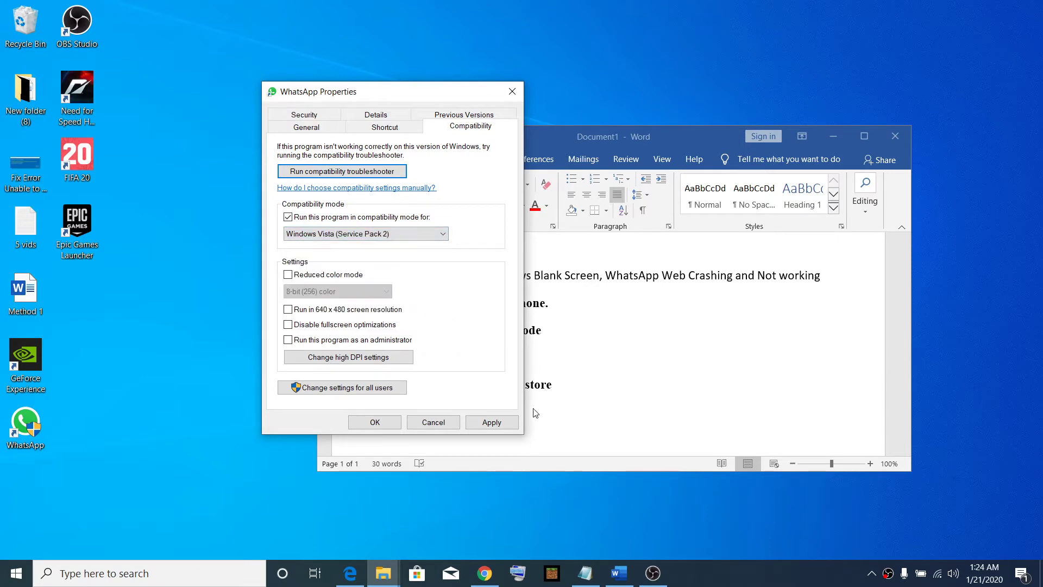
pyautogui.click(492, 422)
pyautogui.click(374, 422)
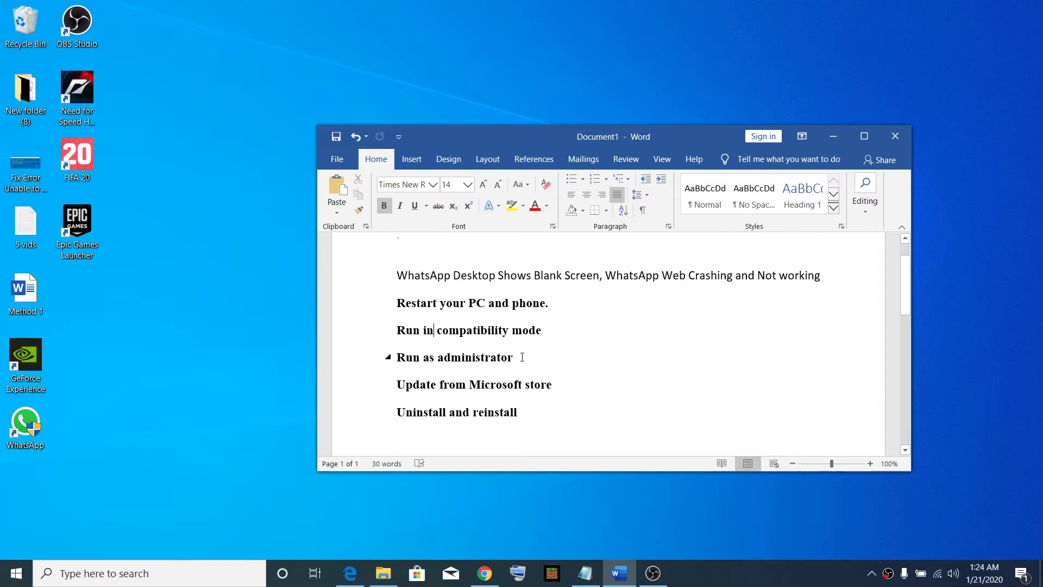
# - Mark the 'Run as administrator' line, then enable 'Run this program as an administrator' for the WhatsApp shortcut
pyautogui.tripleClick(499, 359)
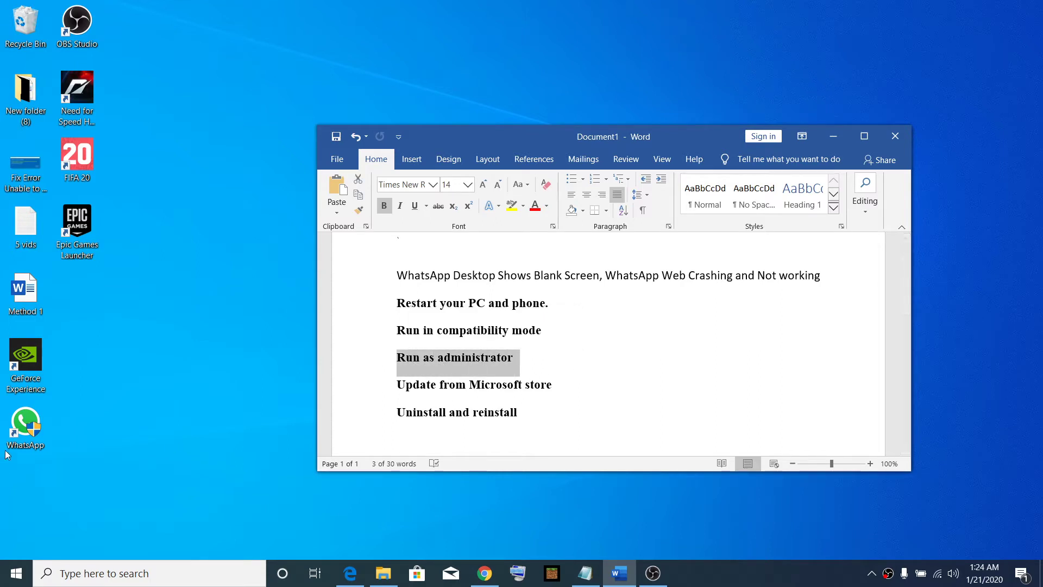
pyautogui.rightClick(27, 433)
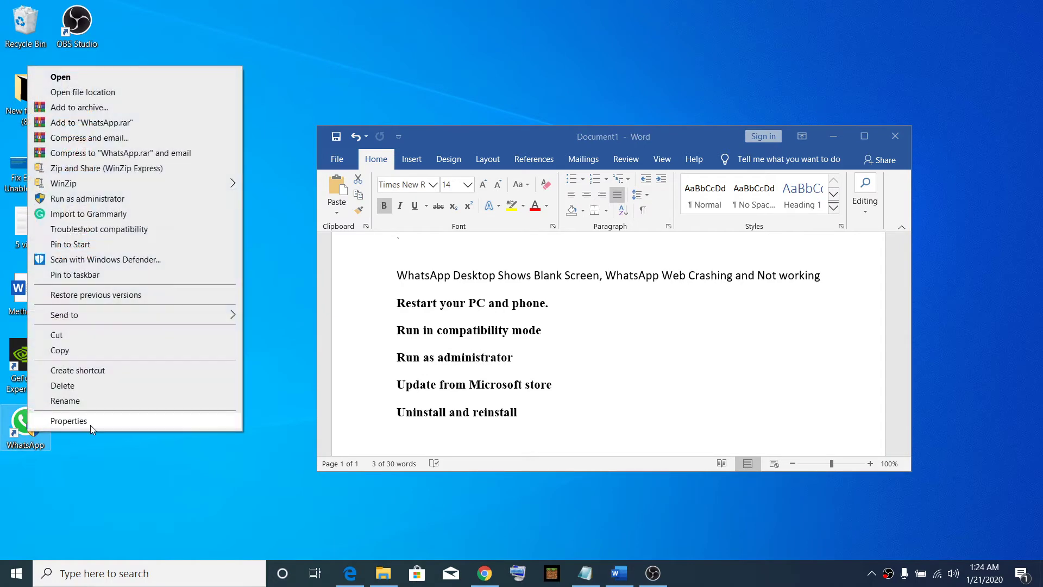
pyautogui.click(69, 422)
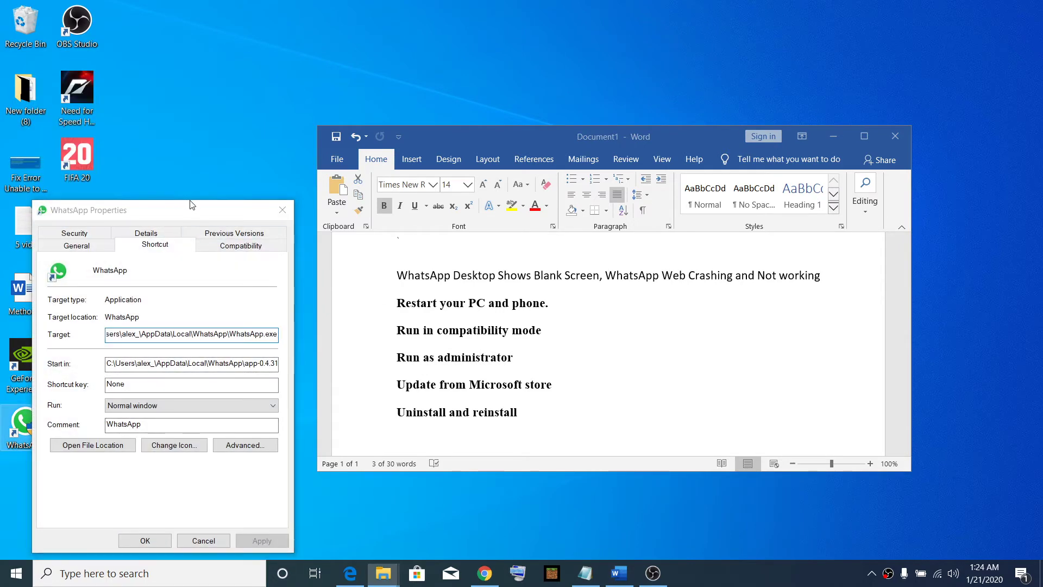
pyautogui.moveTo(234, 209); pyautogui.dragTo(439, 71)
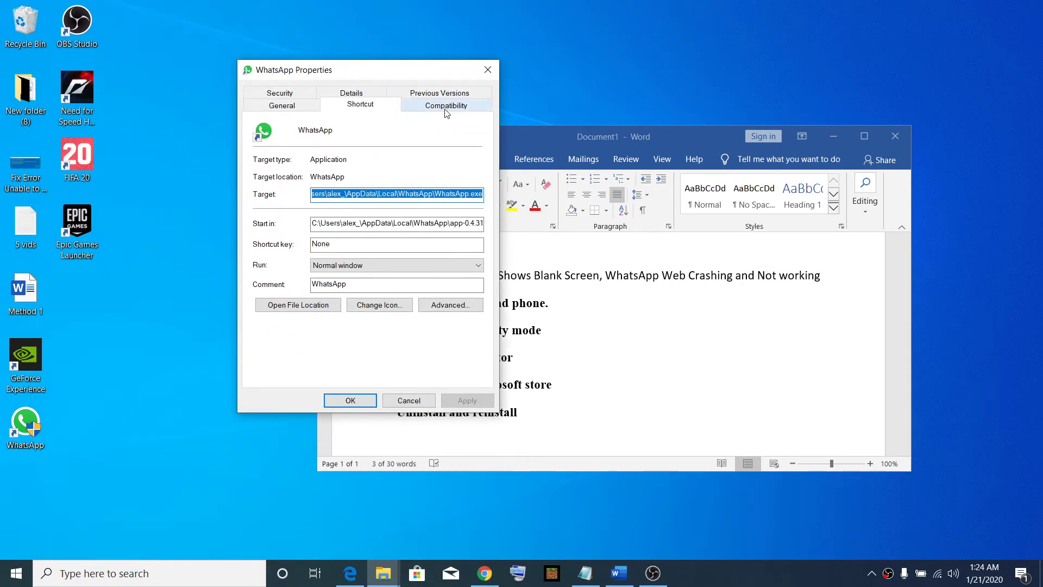
pyautogui.click(447, 105)
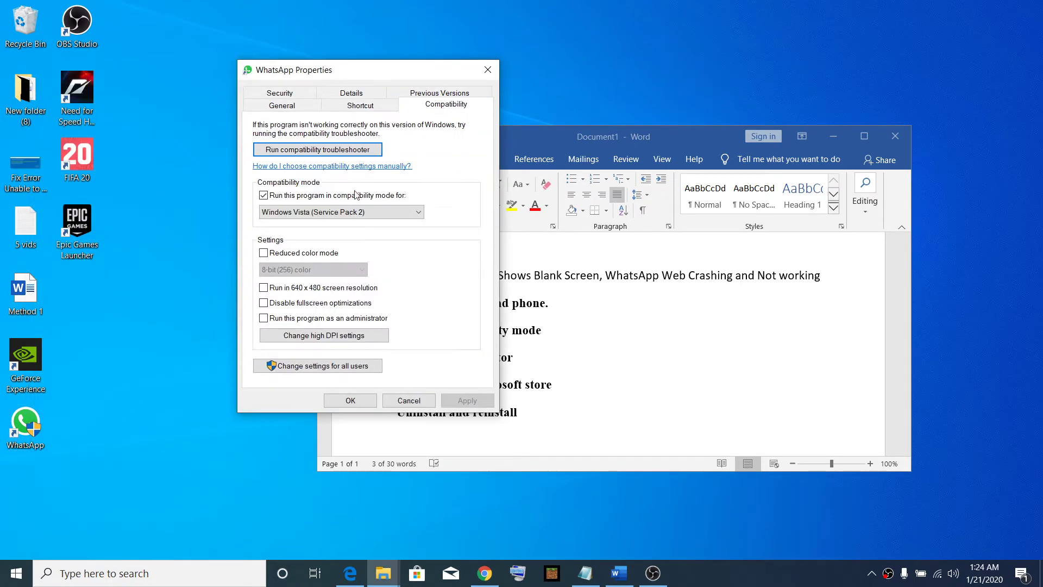
pyautogui.click(264, 319)
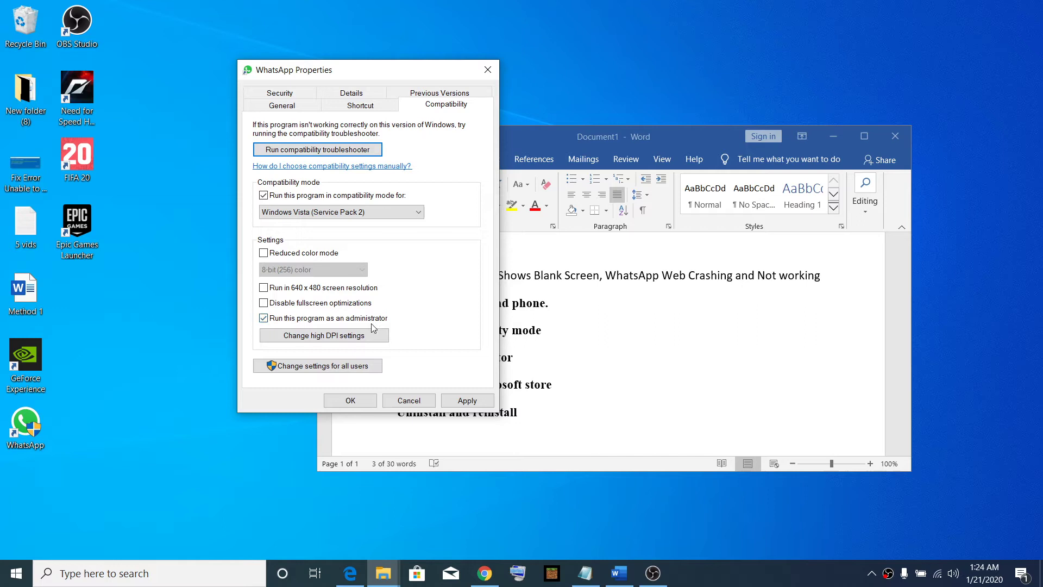
pyautogui.click(467, 400)
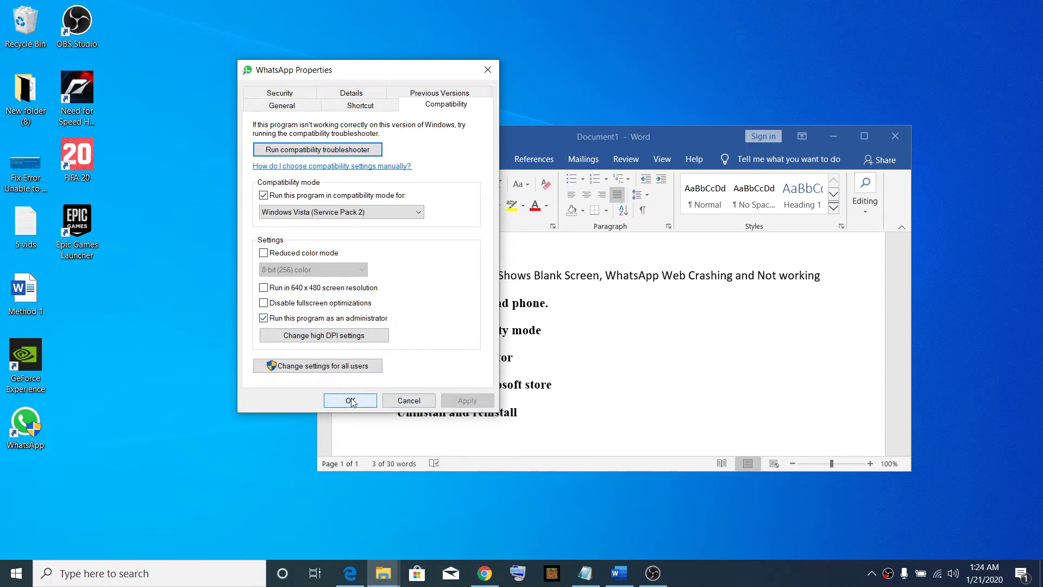
pyautogui.click(350, 400)
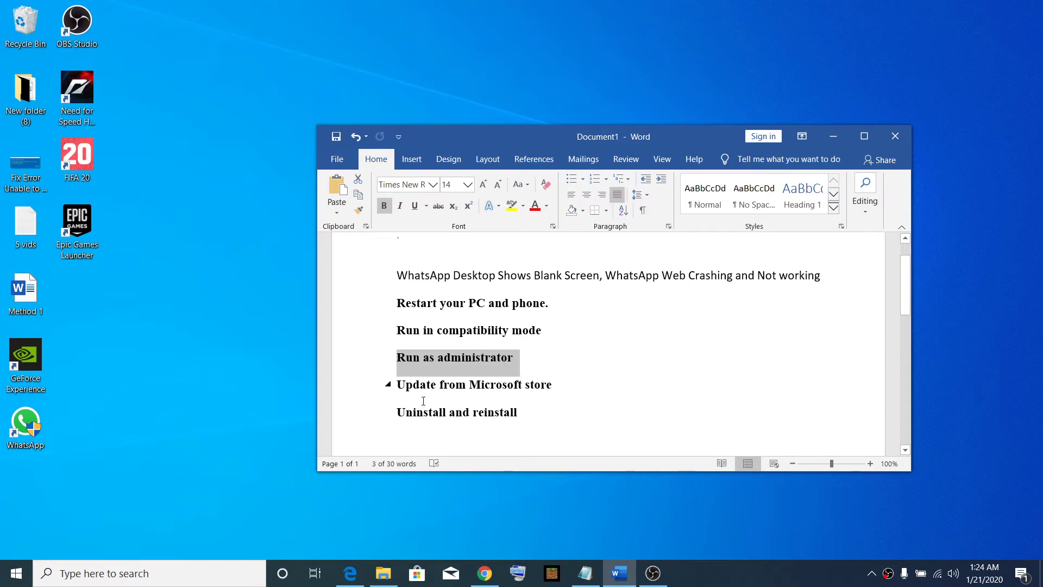
# - Mark 'Update from Microsoft store', then review Microsoft Store's Downloads and updates page and close the Store
pyautogui.moveTo(398, 384); pyautogui.dragTo(533, 381)
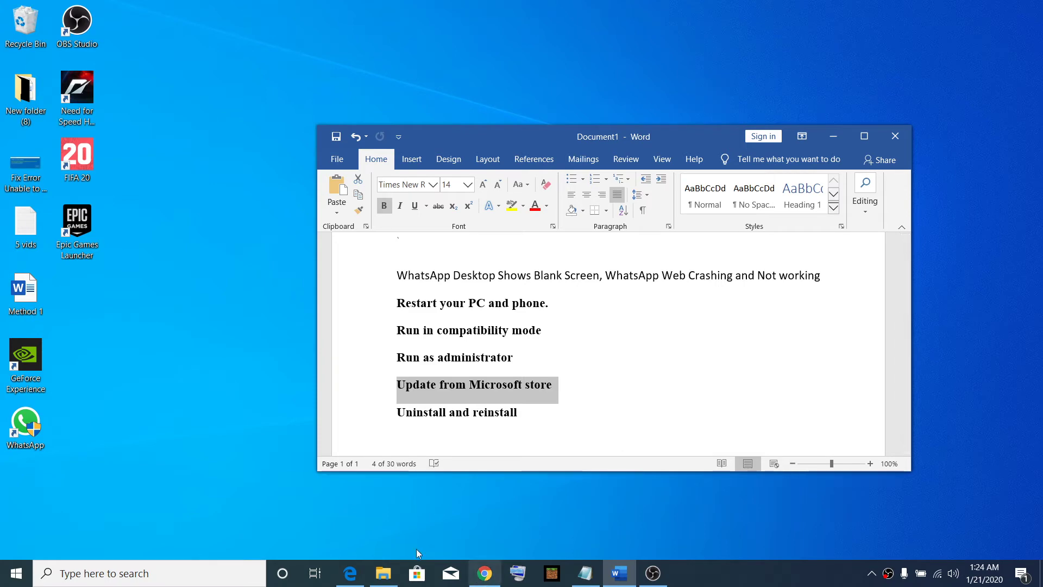
pyautogui.click(418, 573)
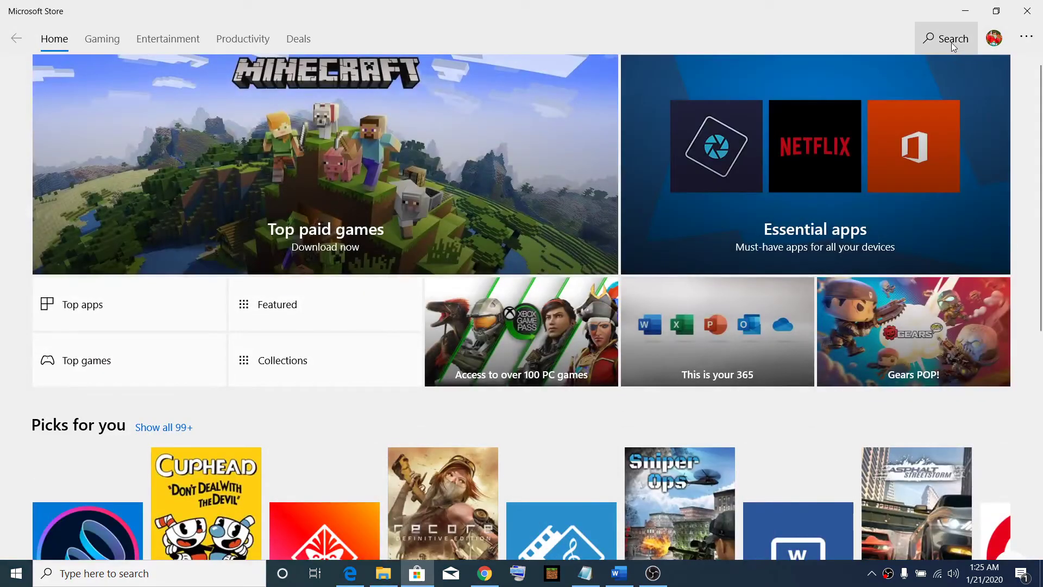
pyautogui.click(950, 41)
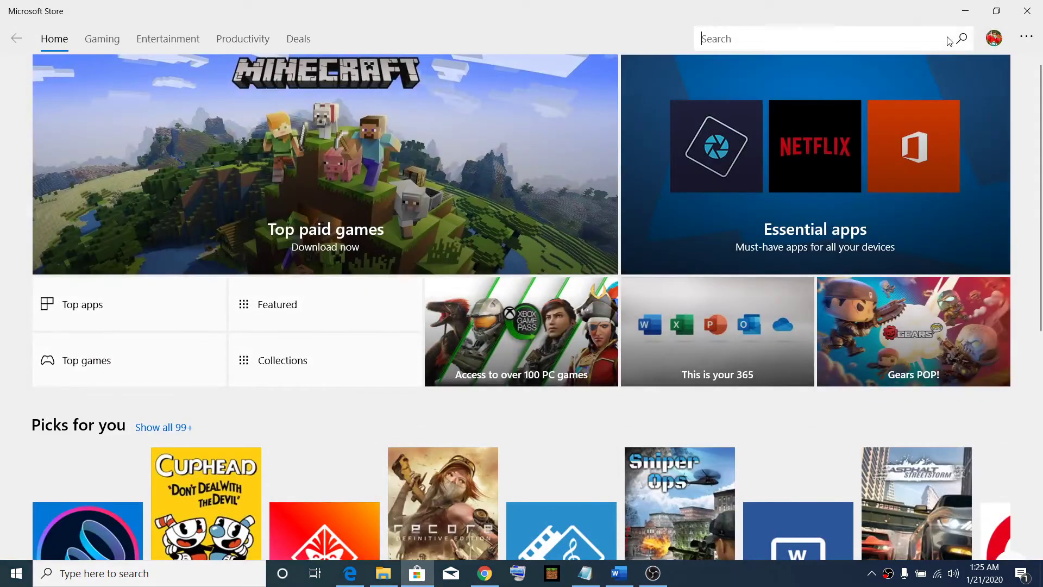
pyautogui.click(1027, 43)
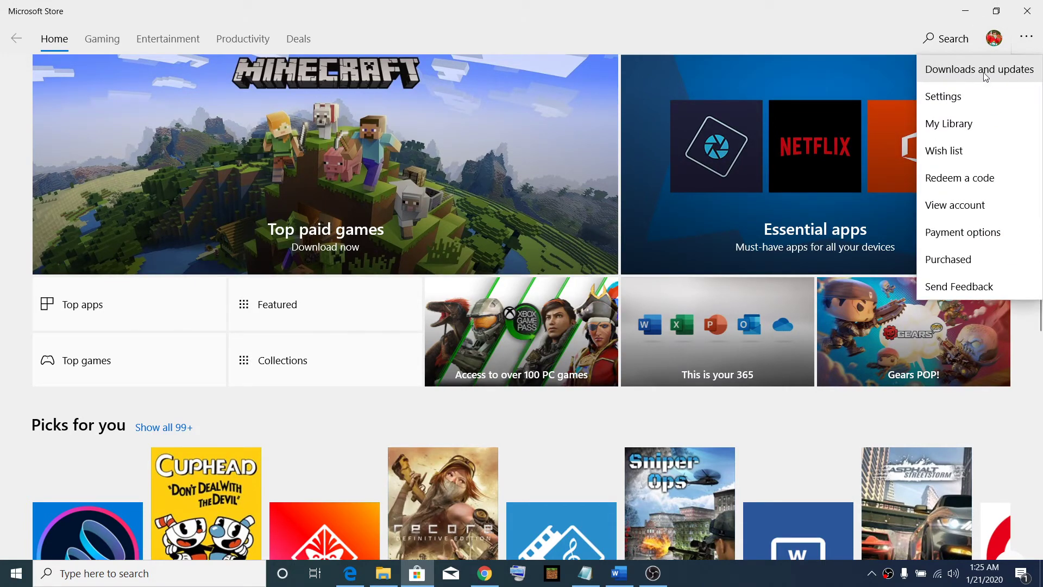
pyautogui.click(990, 78)
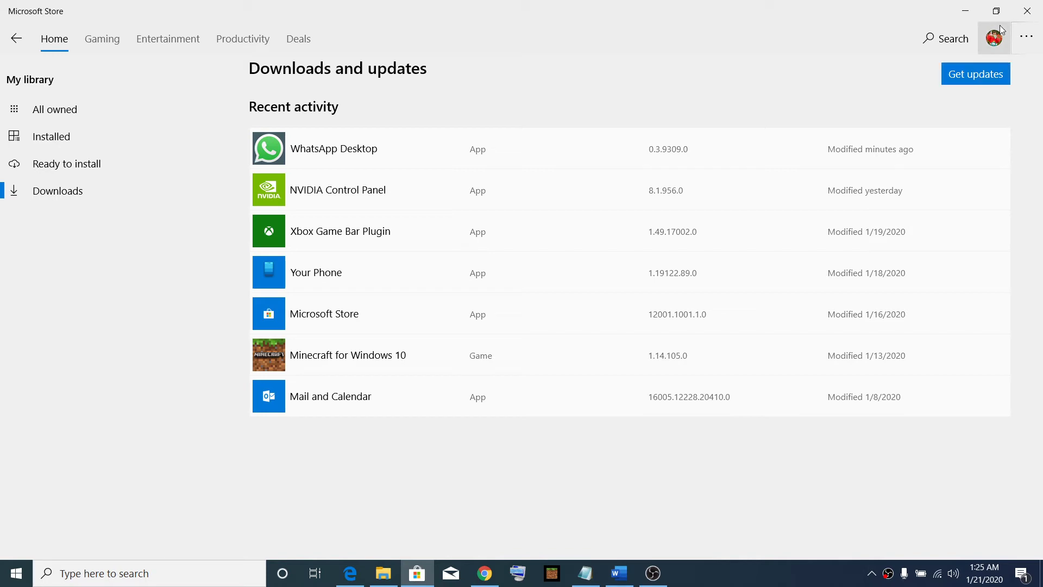
pyautogui.click(1028, 11)
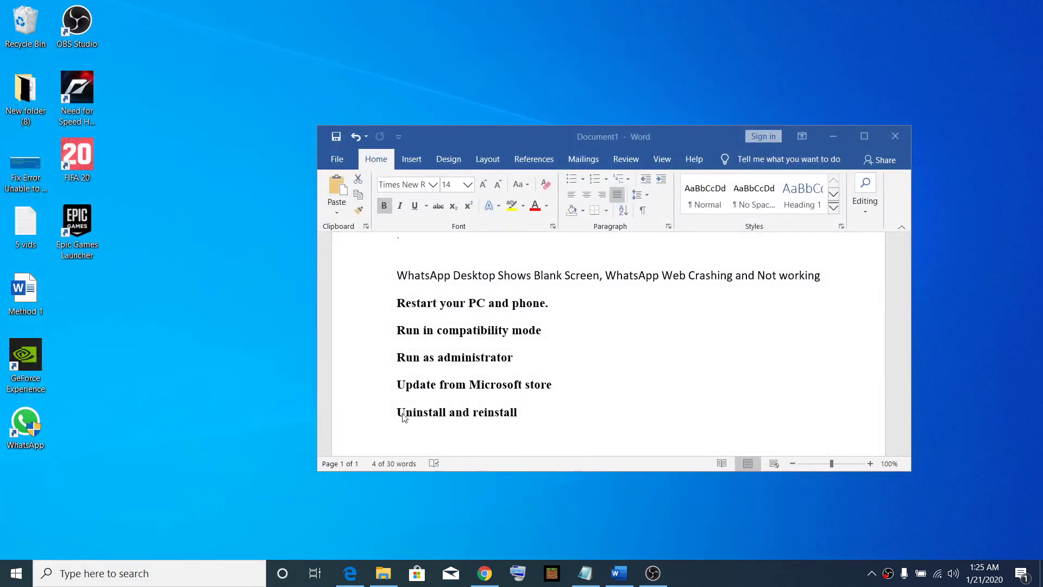
# - Reach the Apps & features settings page through a Windows search for 'apps'
pyautogui.moveTo(402, 417); pyautogui.dragTo(402, 388)
pyautogui.click(529, 417)
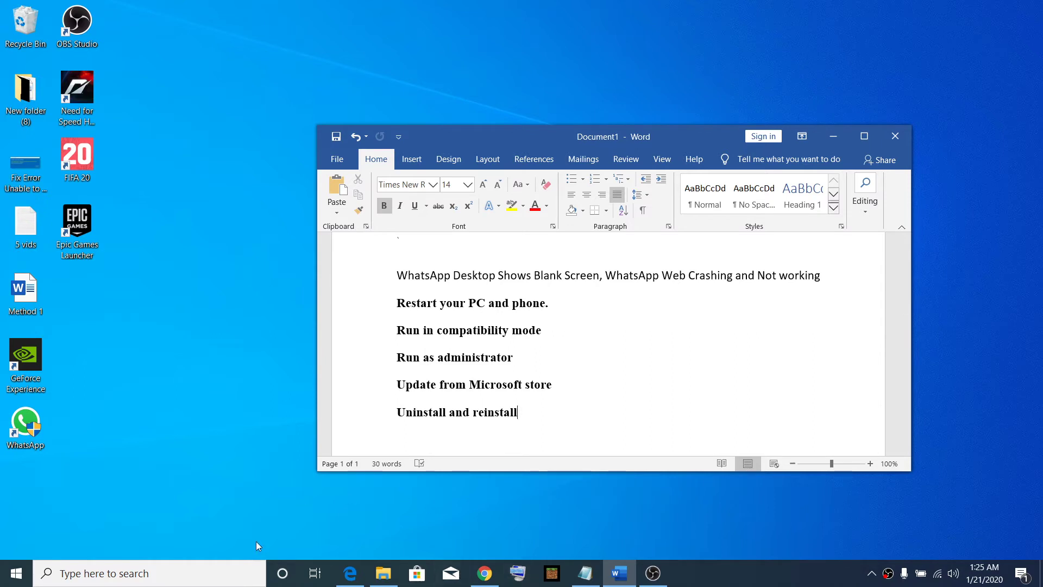
pyautogui.click(152, 575)
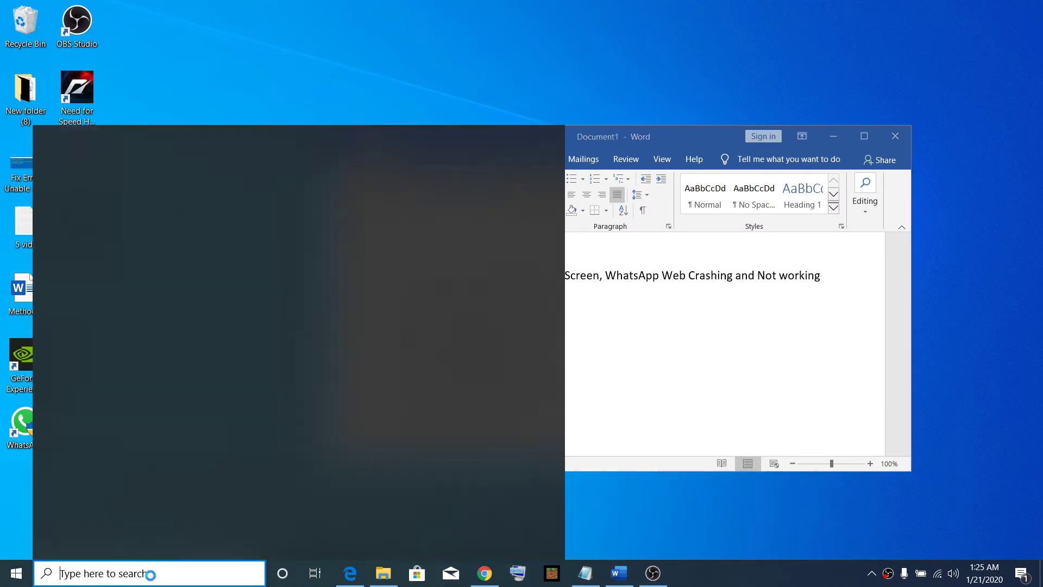
pyautogui.write('apps')
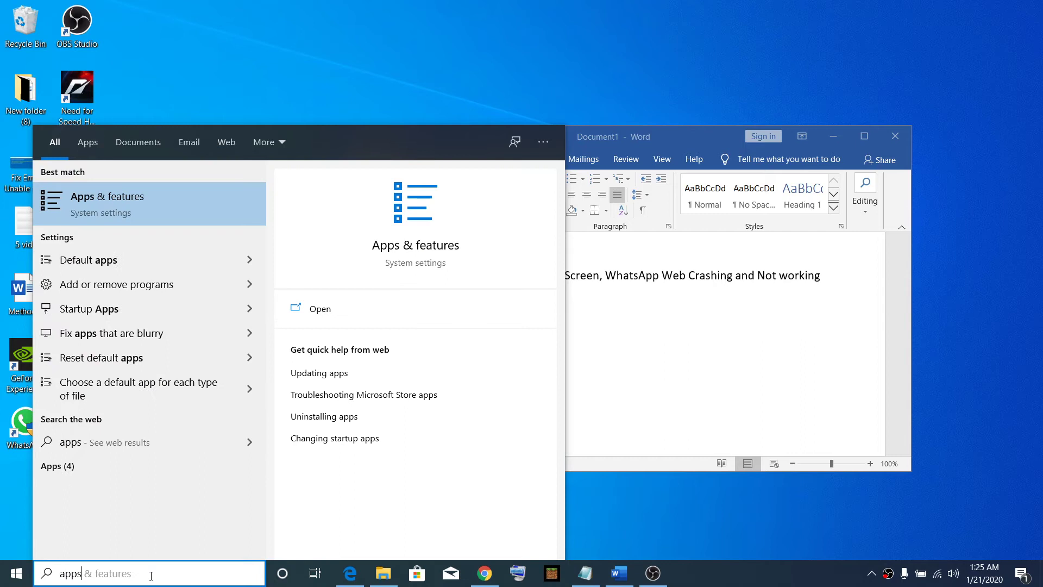
pyautogui.press('Tab')
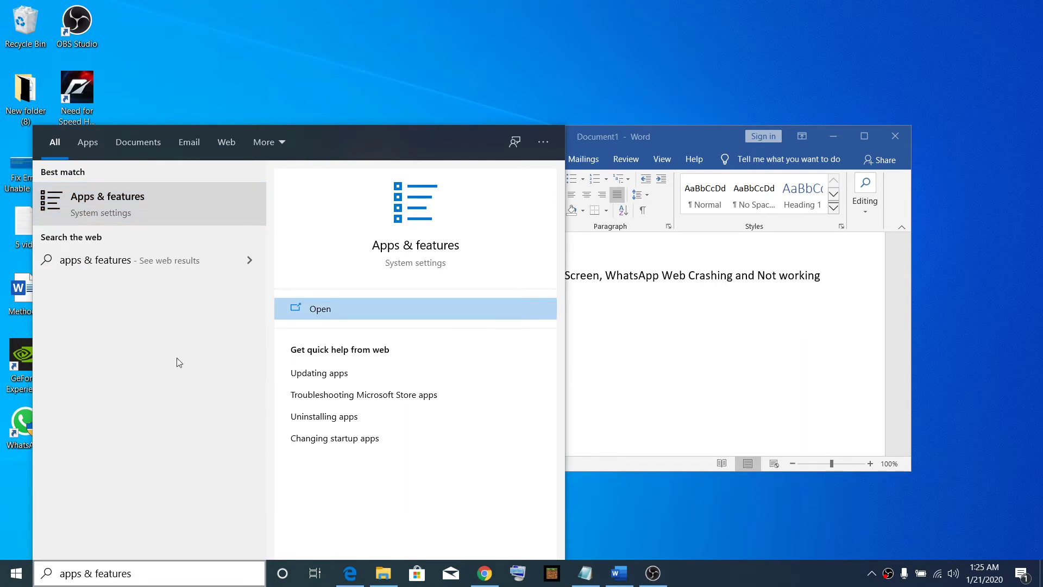
pyautogui.click(144, 198)
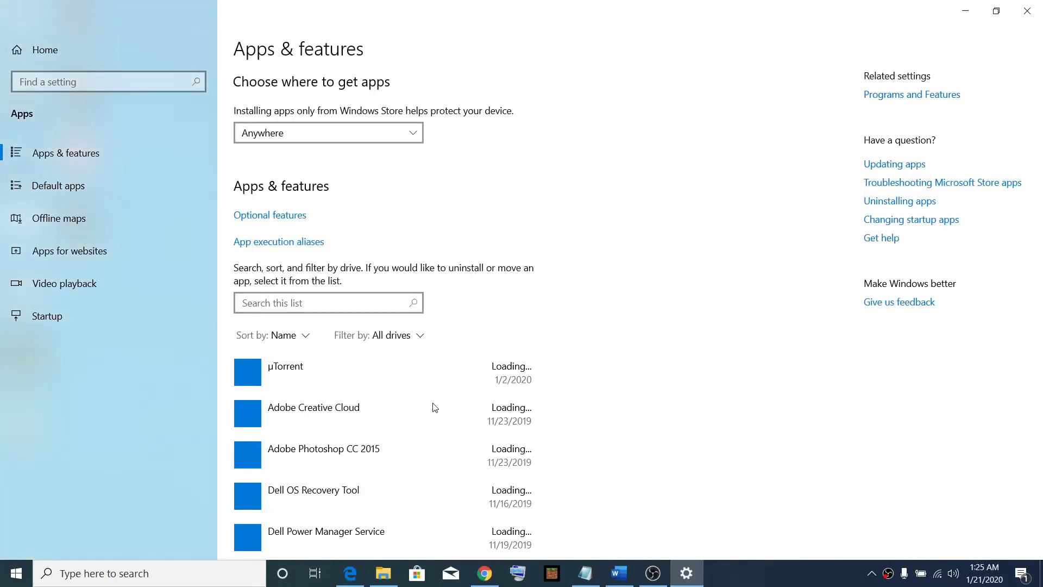
# - Expand the WhatsApp entries in the apps list and uninstall WhatsApp Desktop
pyautogui.scroll(-20, 439, 346)
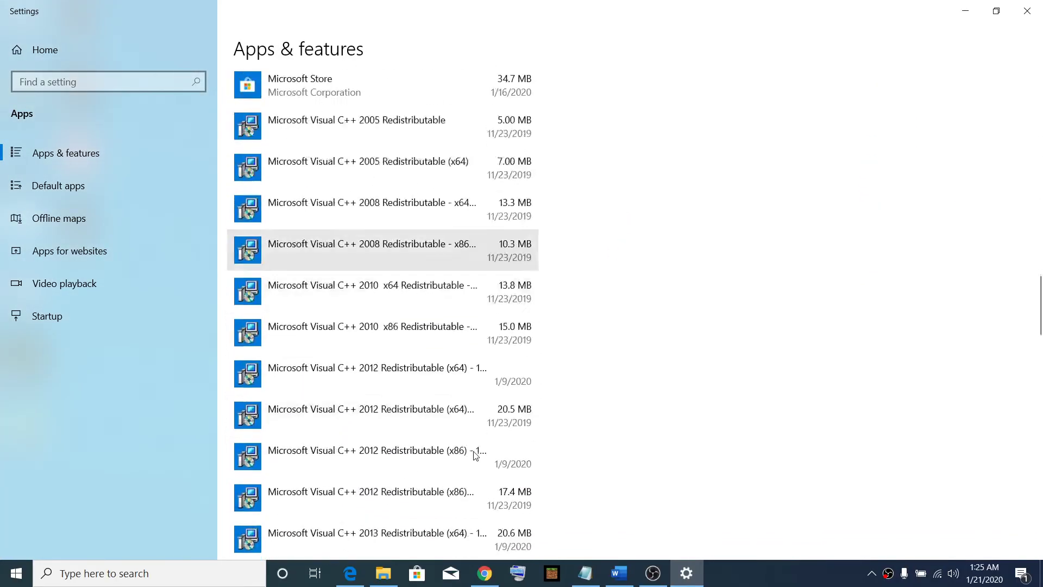
pyautogui.scroll(-20, 468, 459)
pyautogui.scroll(4, 449, 451)
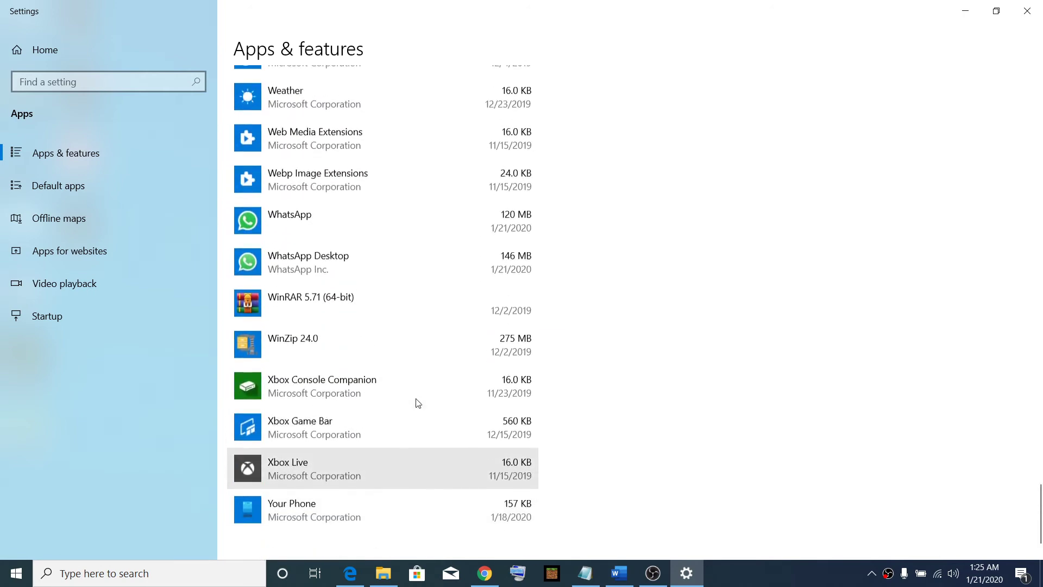
pyautogui.click(343, 353)
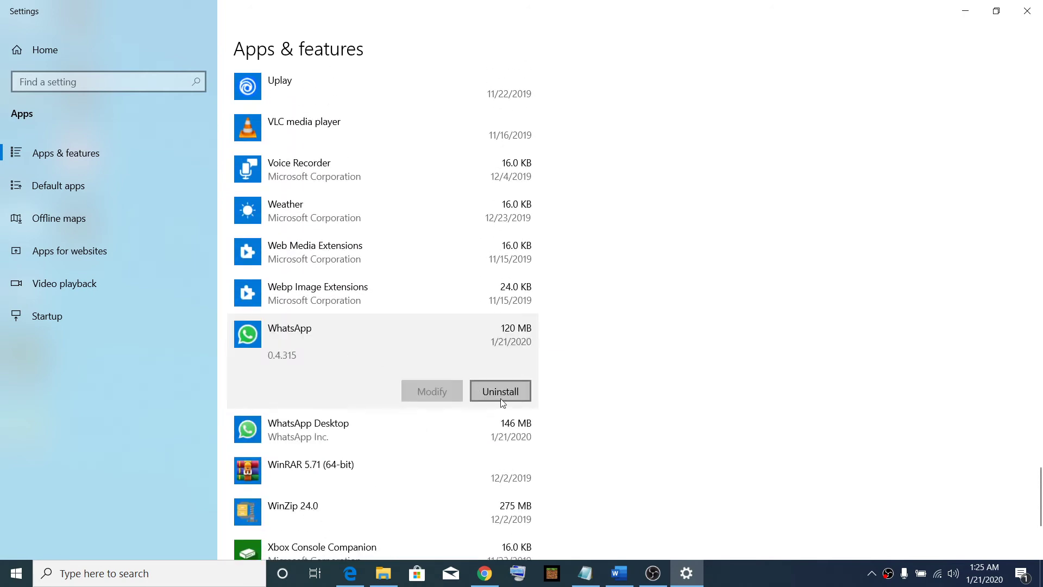
pyautogui.scroll(-3, 325, 310)
pyautogui.click(341, 262)
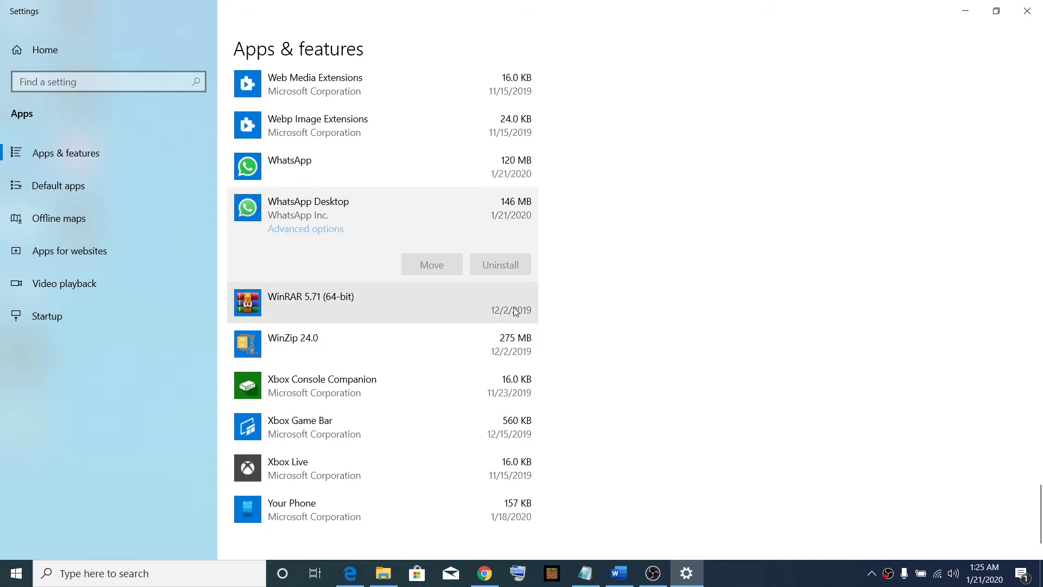
pyautogui.click(377, 175)
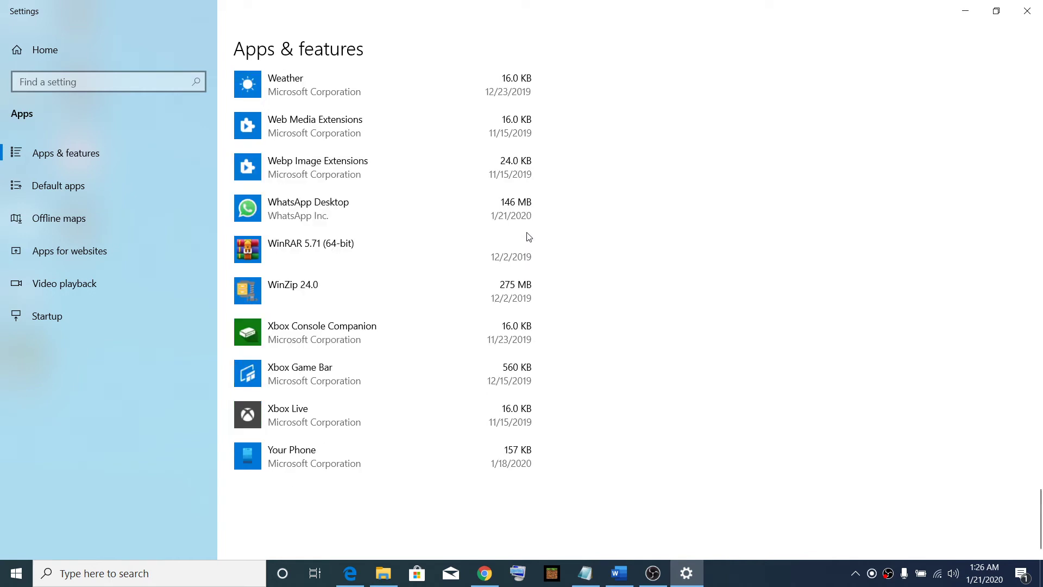
pyautogui.click(405, 220)
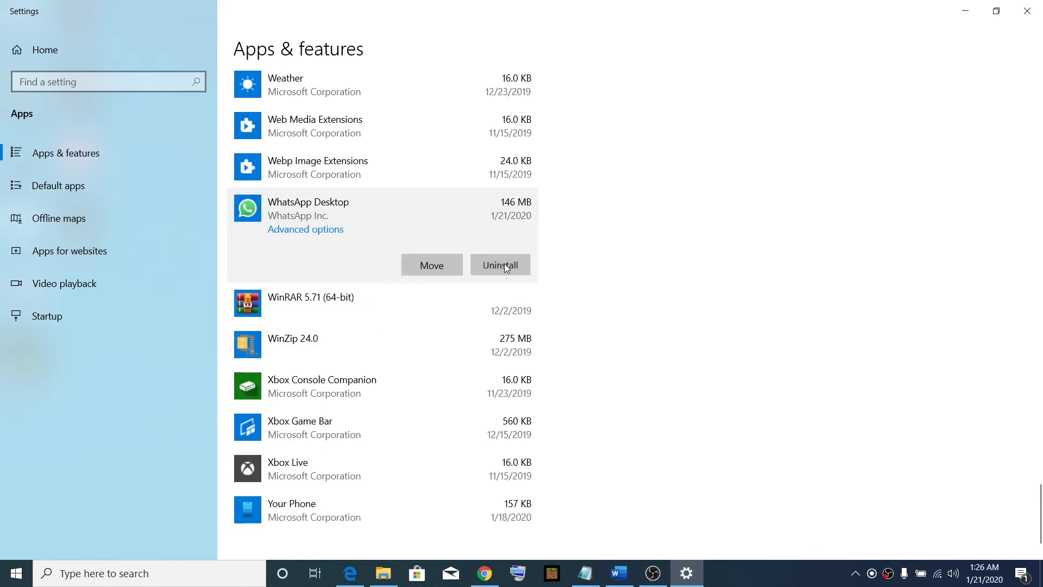
pyautogui.click(504, 263)
pyautogui.click(584, 241)
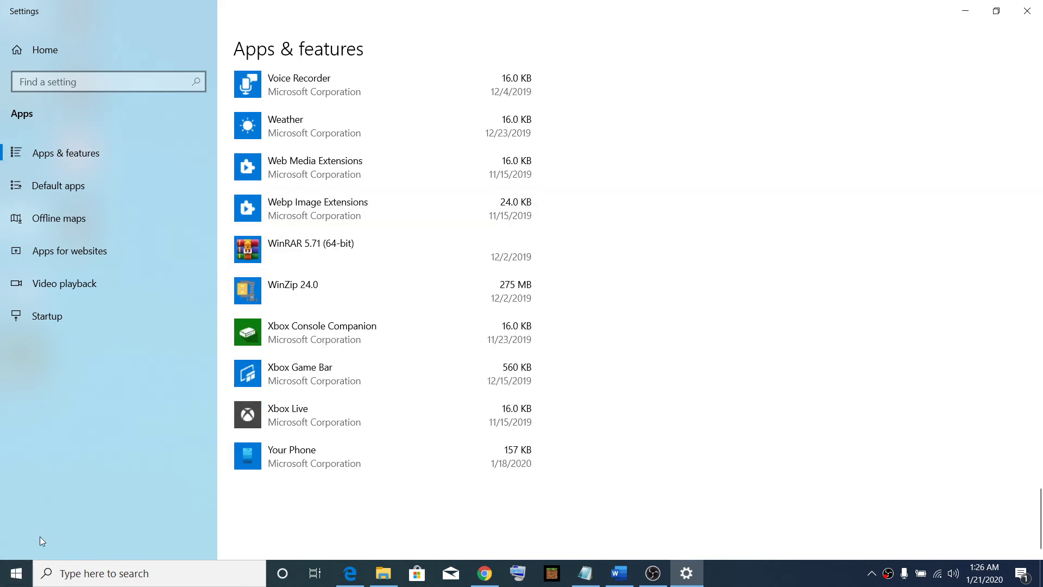
# - Show the Start menu's power options with Sleep, Shut down and Restart
pyautogui.click(19, 561)
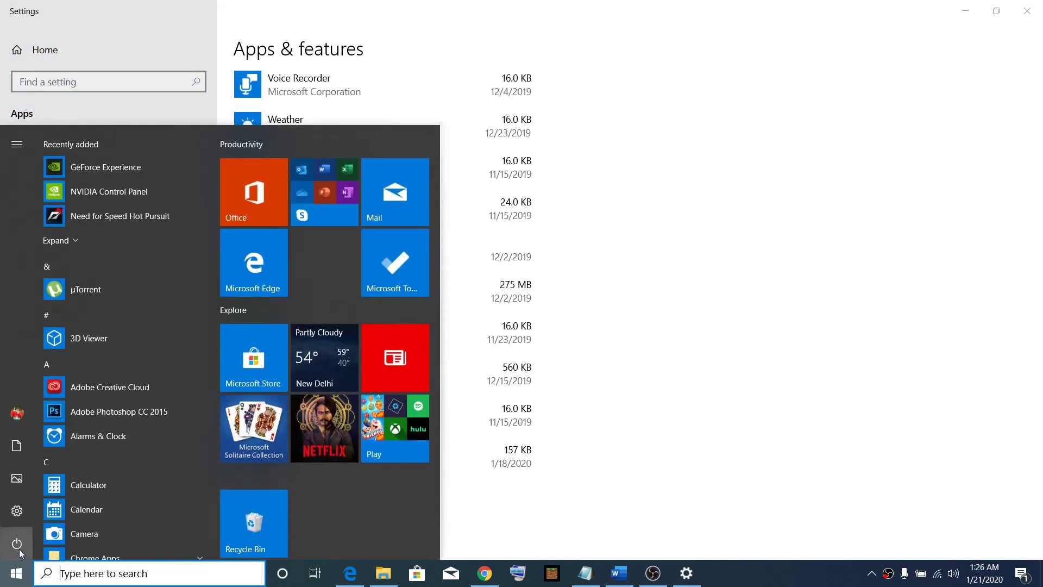
pyautogui.click(22, 545)
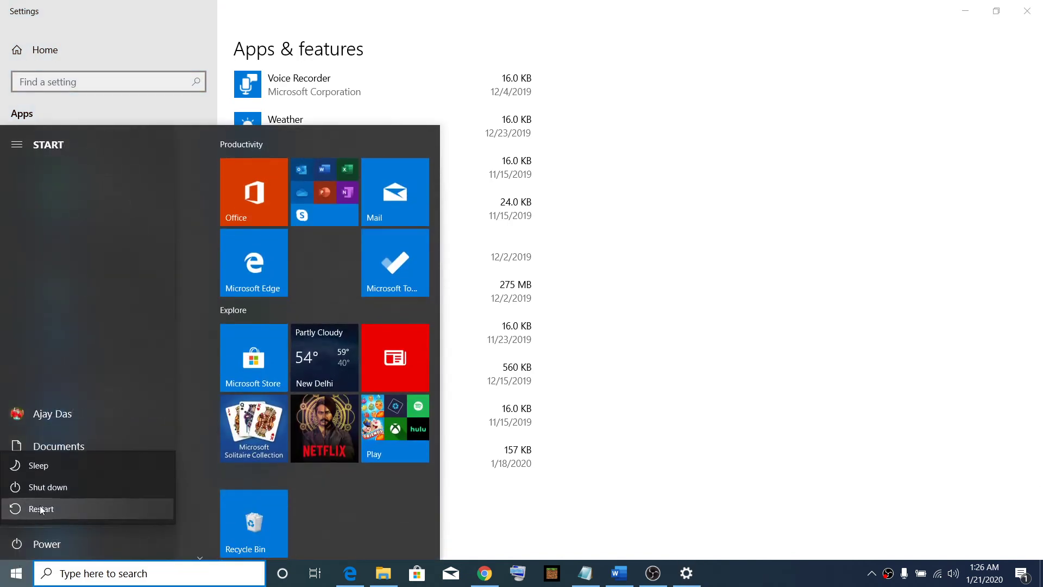
# - Search 'wha' in Microsoft Store, install WhatsApp Desktop, then launch it
pyautogui.click(417, 574)
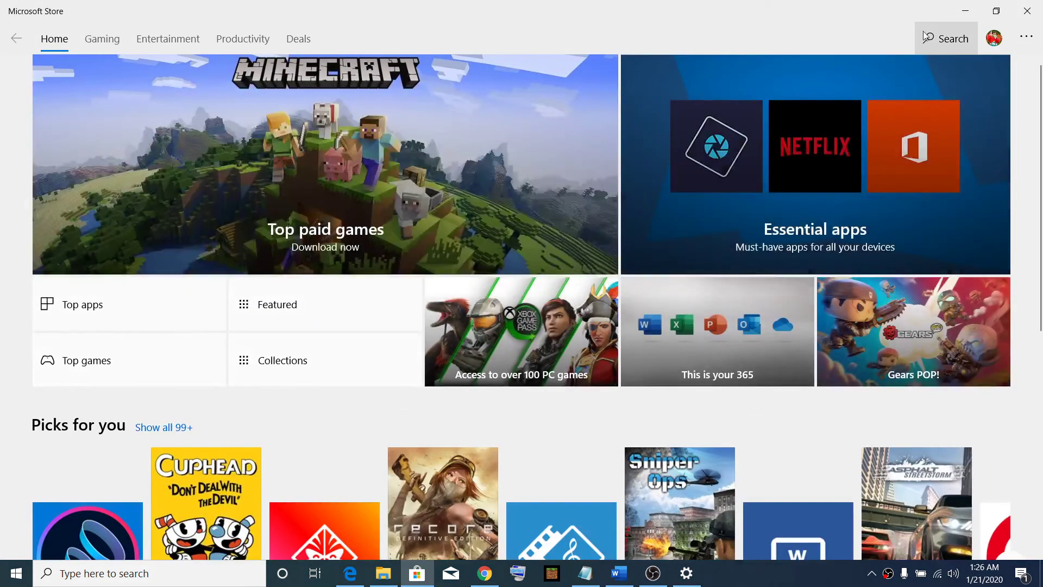
pyautogui.click(939, 37)
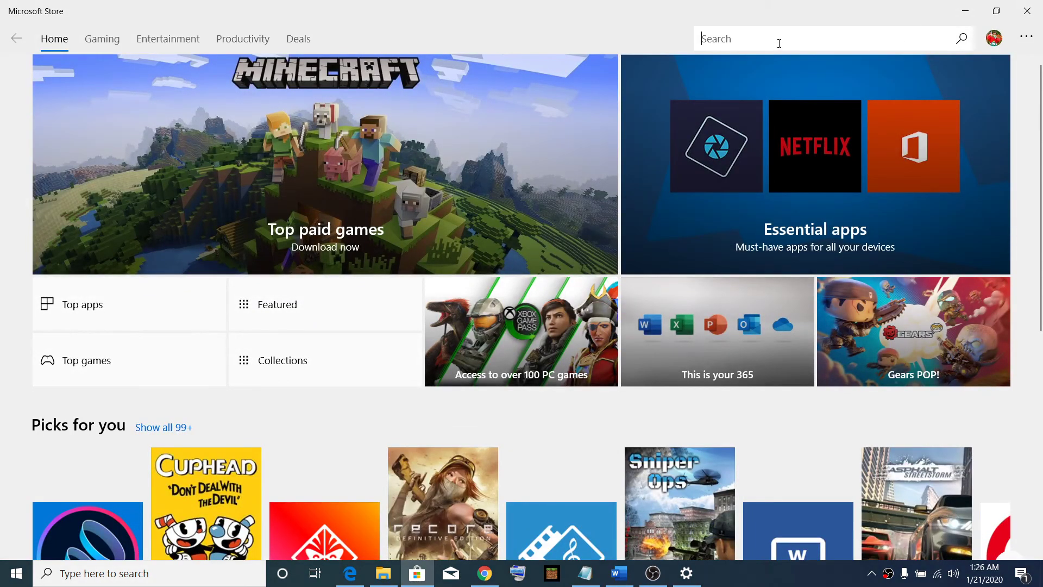
pyautogui.write('whats')
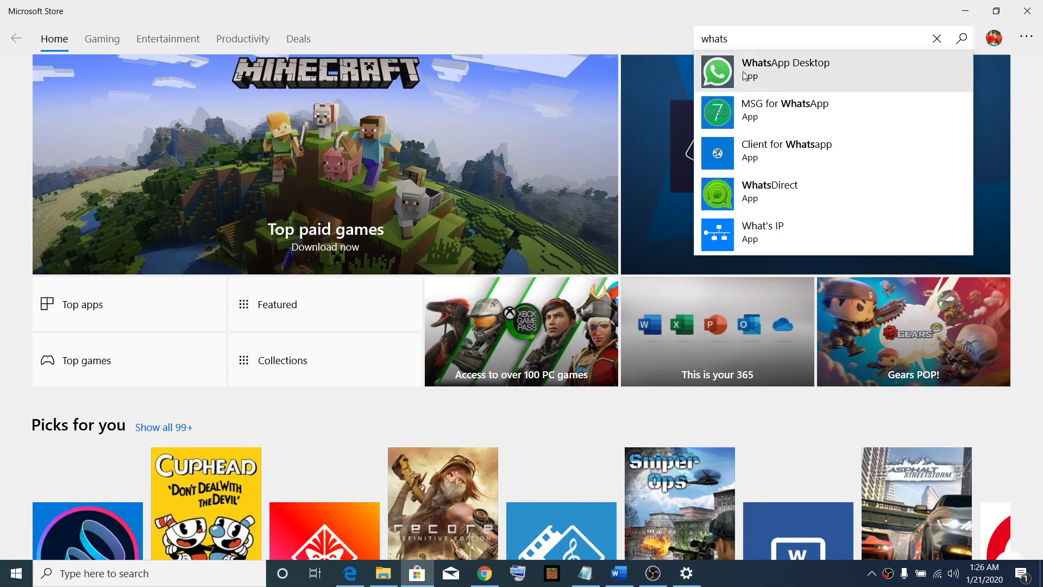
pyautogui.click(788, 76)
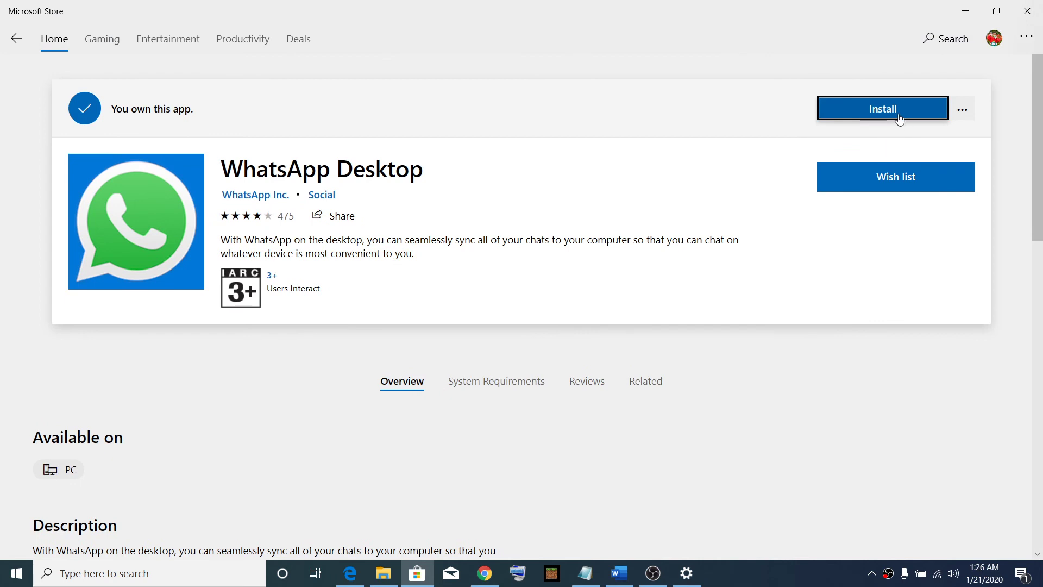
pyautogui.click(871, 113)
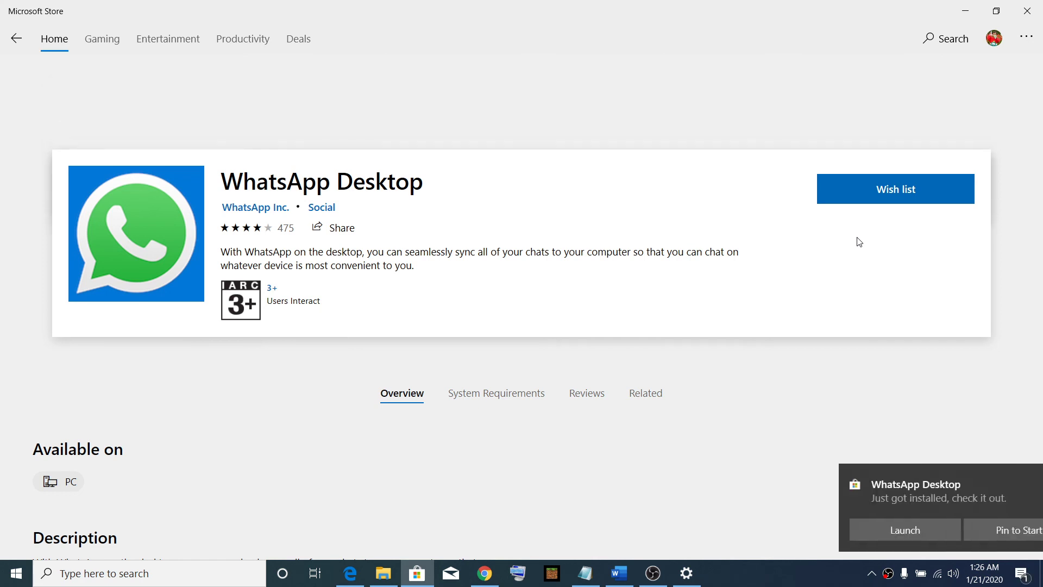
pyautogui.click(892, 109)
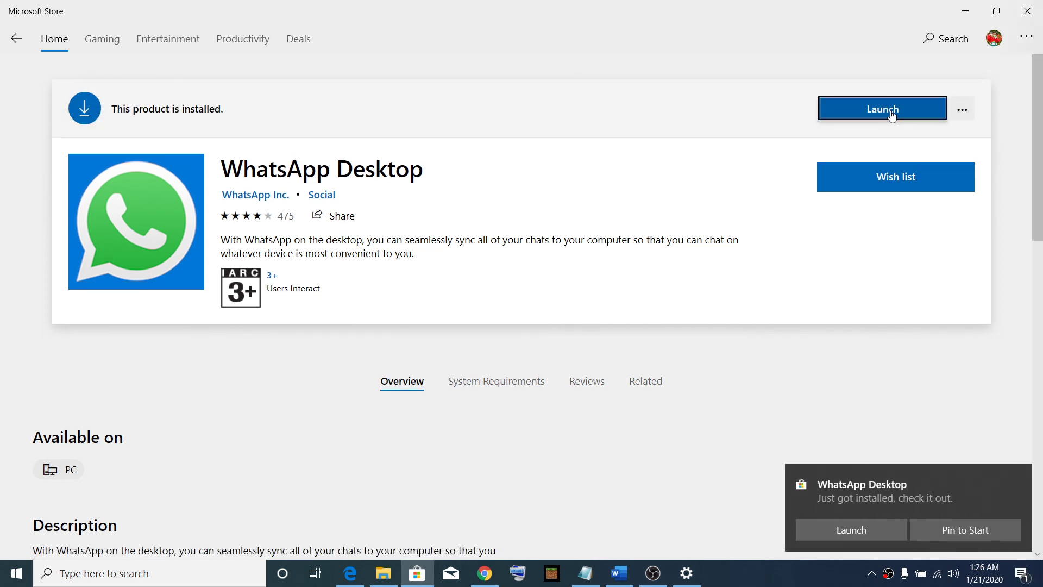